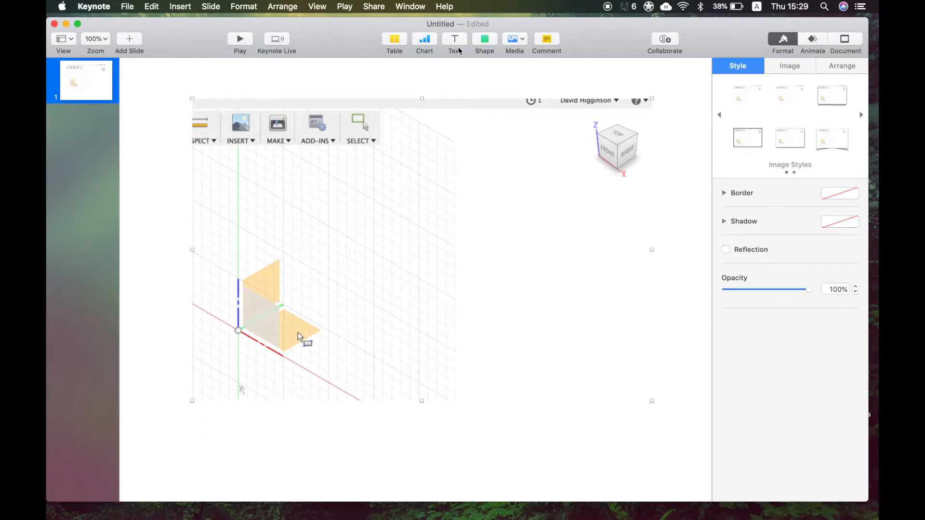
Insert a circle on the slide with no fill and a thick solid black border
{"action": "left_click", "coordinate": [486, 43]}
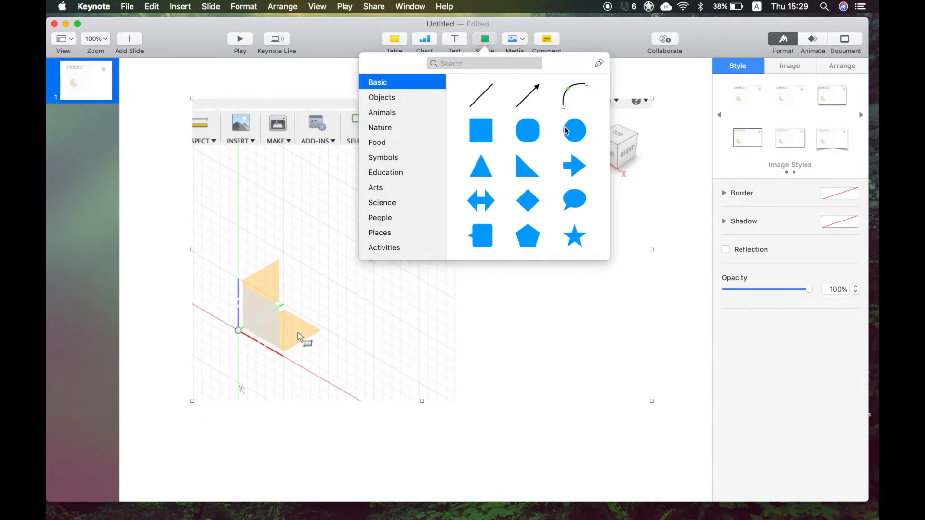
{"action": "left_click", "coordinate": [566, 131]}
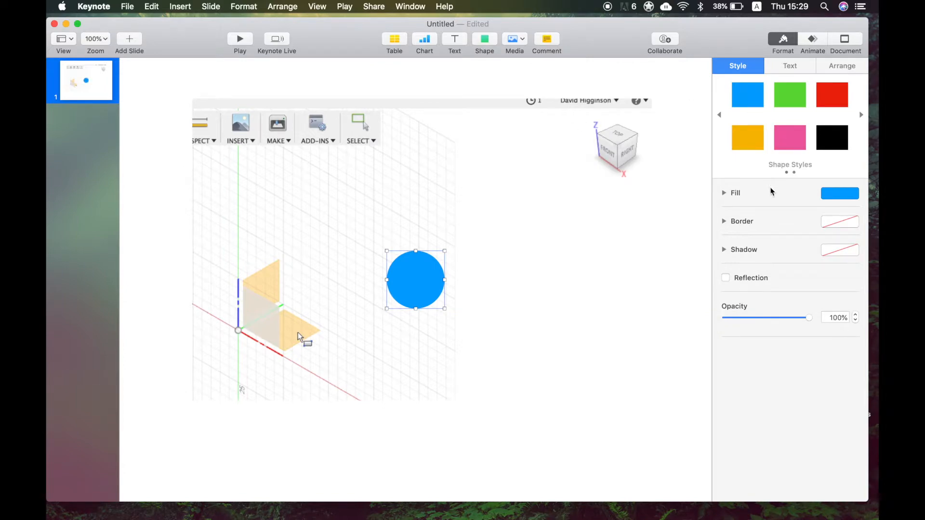
{"action": "left_click", "coordinate": [840, 194]}
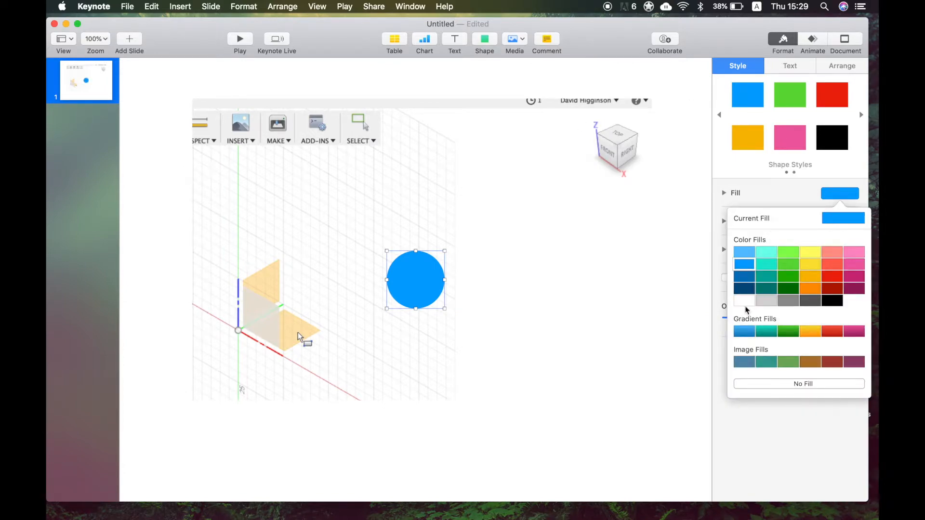
{"action": "left_click", "coordinate": [806, 382]}
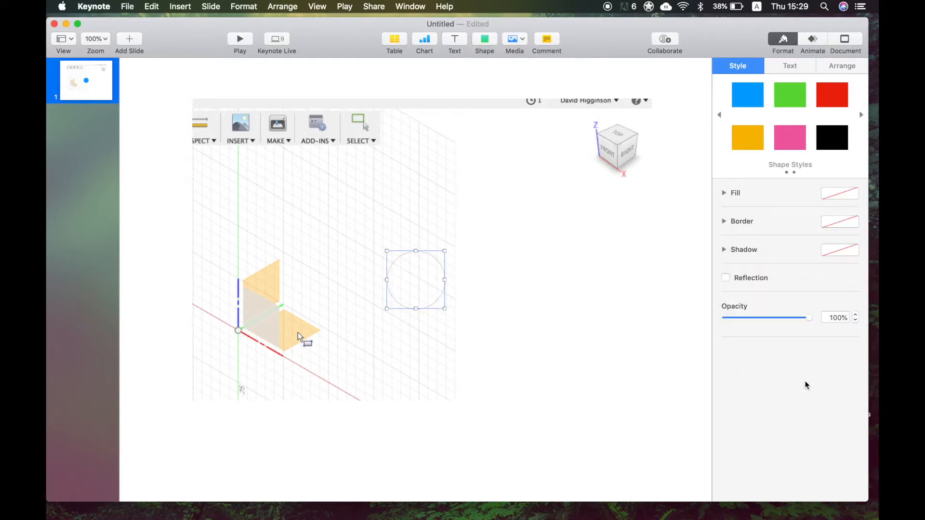
{"action": "left_click", "coordinate": [852, 224]}
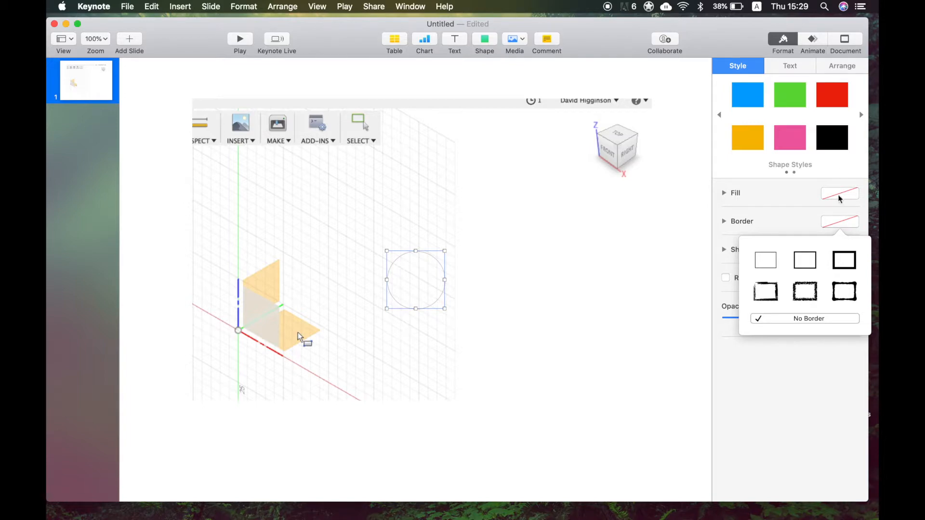
{"action": "left_click", "coordinate": [840, 253]}
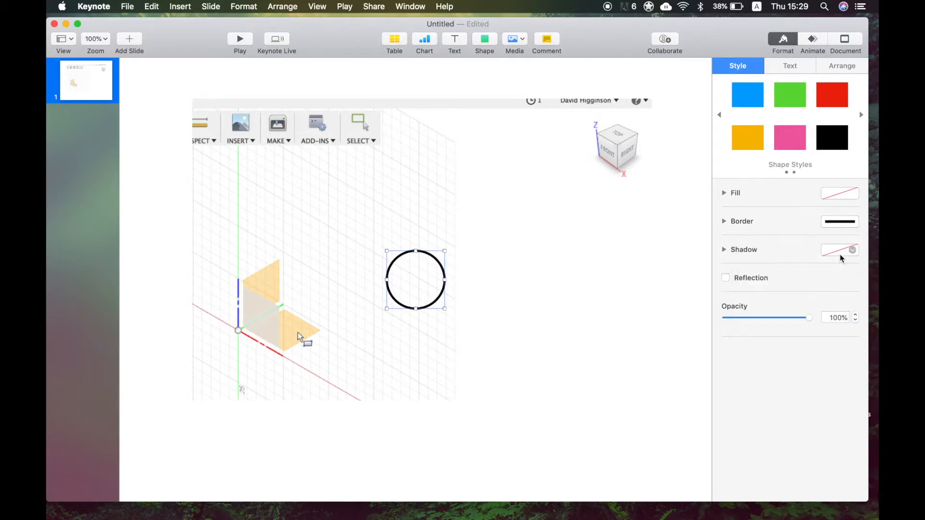
Try a rough, textured border on the circle and switch back to the thick solid line
{"action": "left_click", "coordinate": [852, 223]}
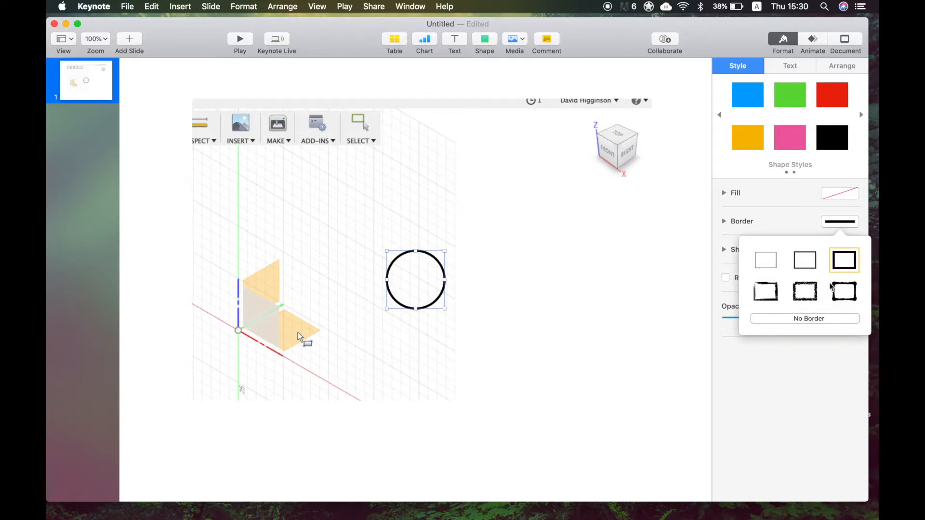
{"action": "left_click", "coordinate": [801, 296]}
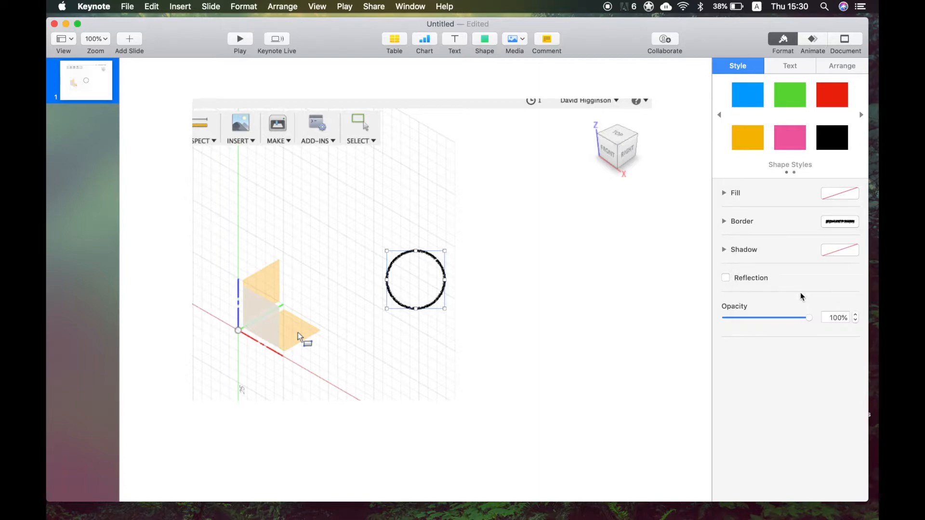
{"action": "left_click", "coordinate": [793, 151]}
{"action": "key", "text": "super+z"}
{"action": "left_click", "coordinate": [854, 222]}
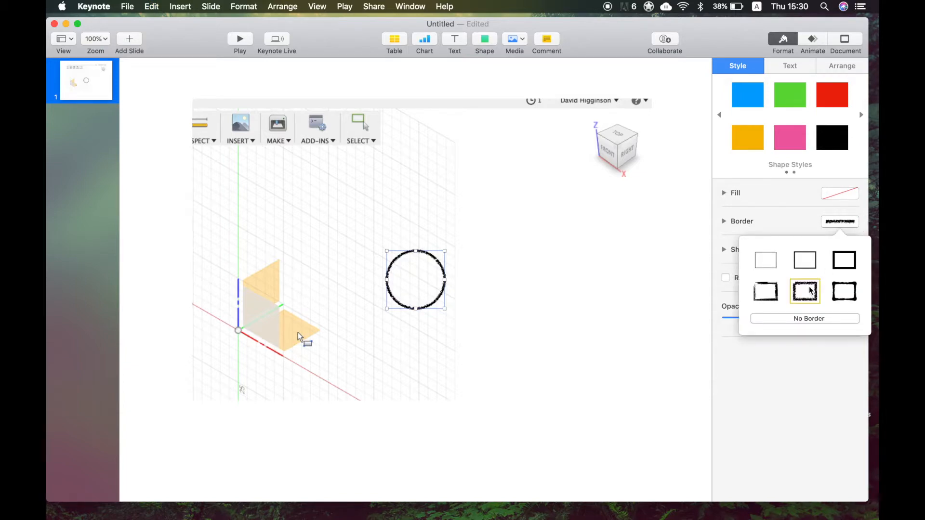
{"action": "left_click", "coordinate": [845, 260]}
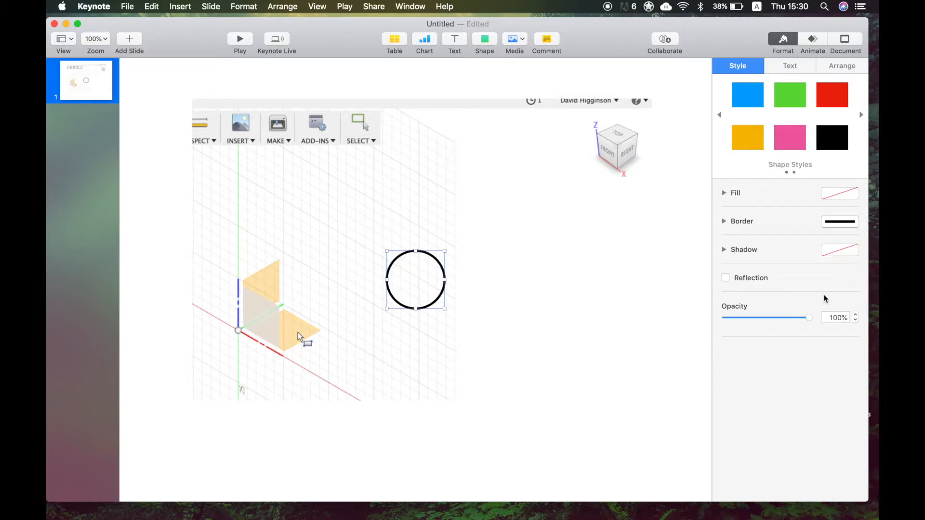
{"action": "left_click", "coordinate": [862, 115]}
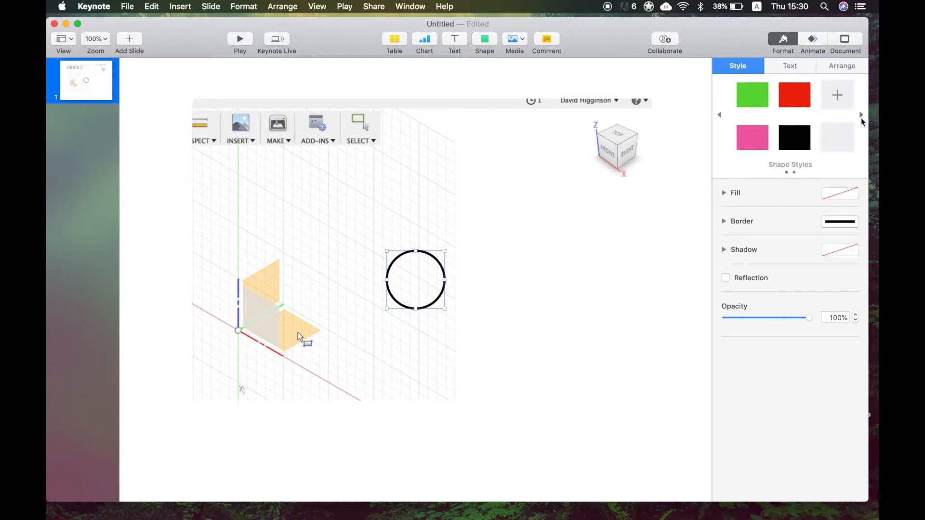
{"action": "left_click", "coordinate": [720, 116]}
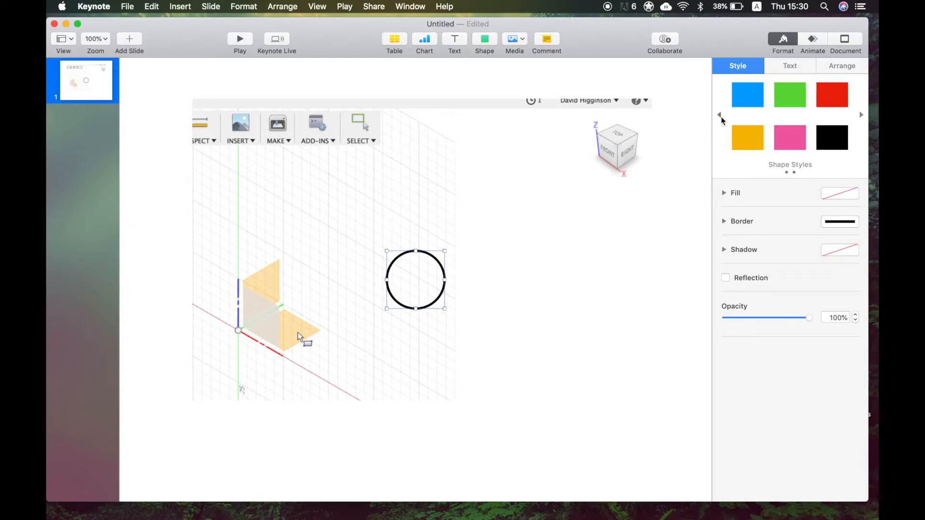
Move and enlarge the circle to surround the origin planes, and place a copy of it around the view cube
{"action": "left_click_drag", "start_coordinate": [424, 254], "coordinate": [244, 265]}
{"action": "left_click_drag", "start_coordinate": [265, 320], "coordinate": [330, 379]}
{"action": "left_click_drag", "start_coordinate": [312, 280], "coordinate": [649, 127]}
{"action": "left_click", "coordinate": [686, 114]}
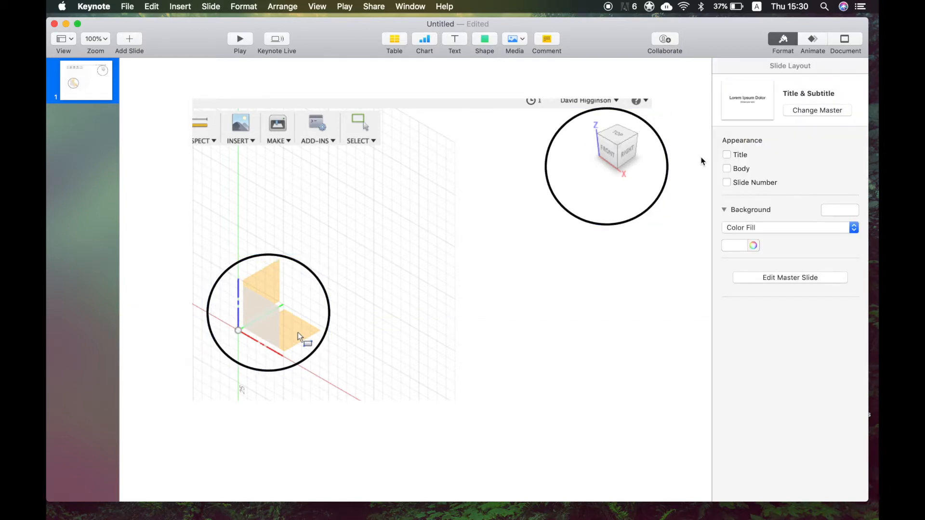
Add a Line Draw build-in effect to both circles at once
{"action": "left_click", "coordinate": [313, 277]}
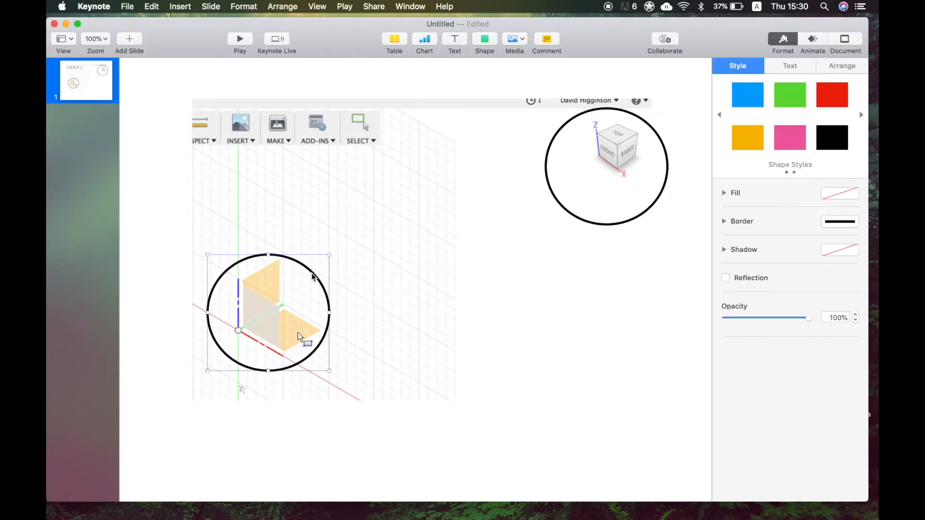
{"action": "left_click", "coordinate": [655, 132], "text": "shift"}
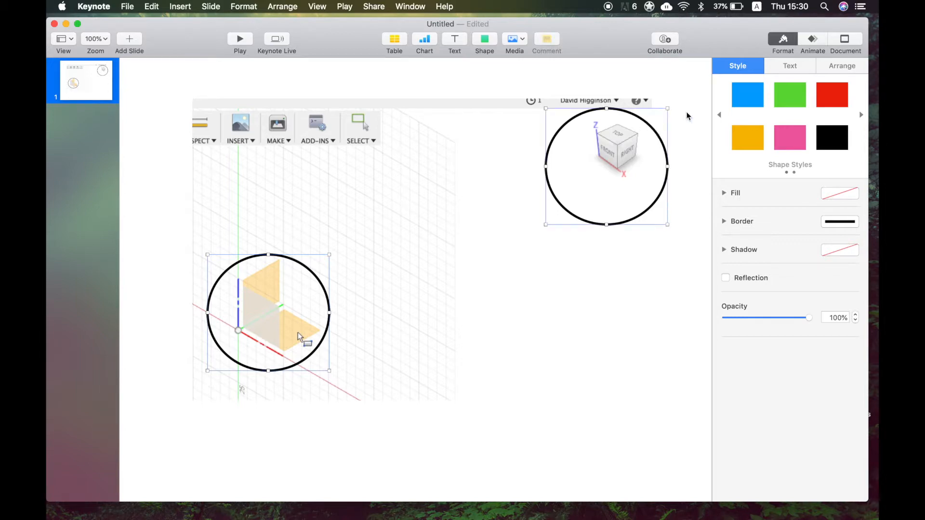
{"action": "left_click", "coordinate": [816, 40]}
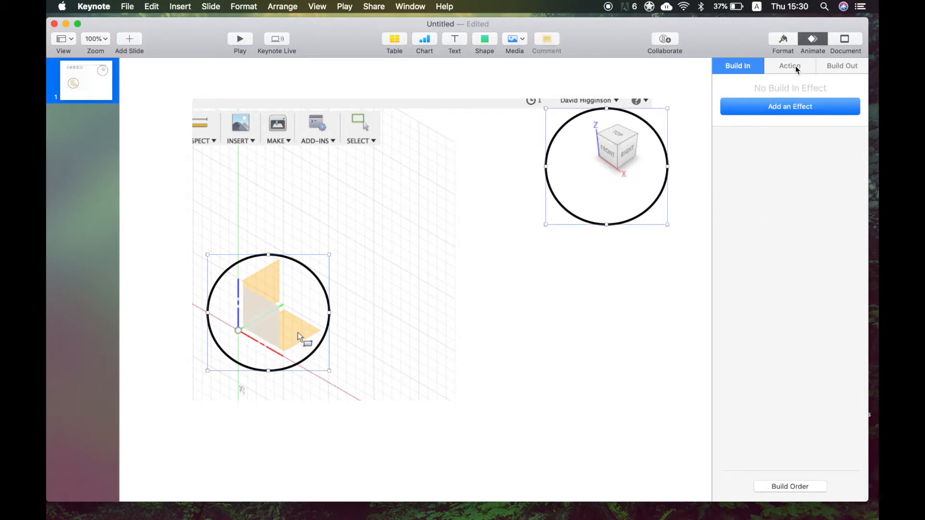
{"action": "left_click", "coordinate": [782, 110]}
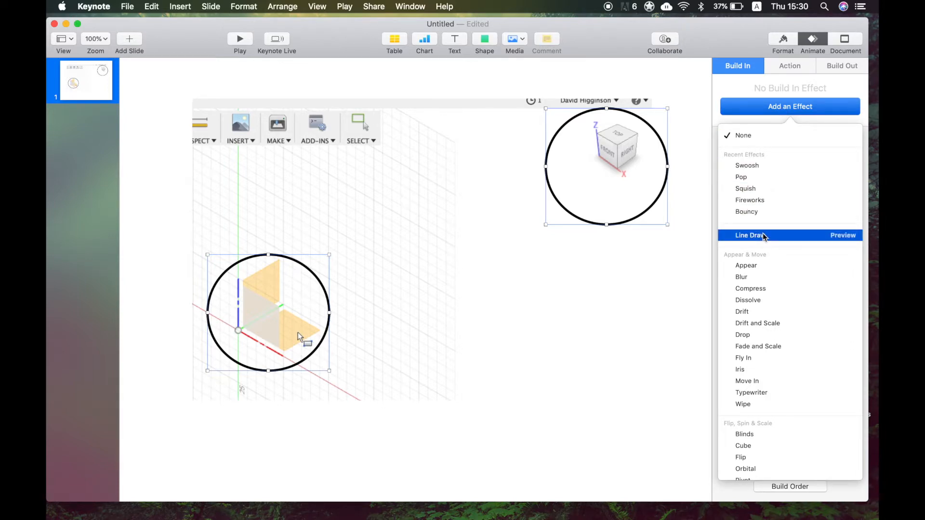
{"action": "left_click", "coordinate": [750, 235]}
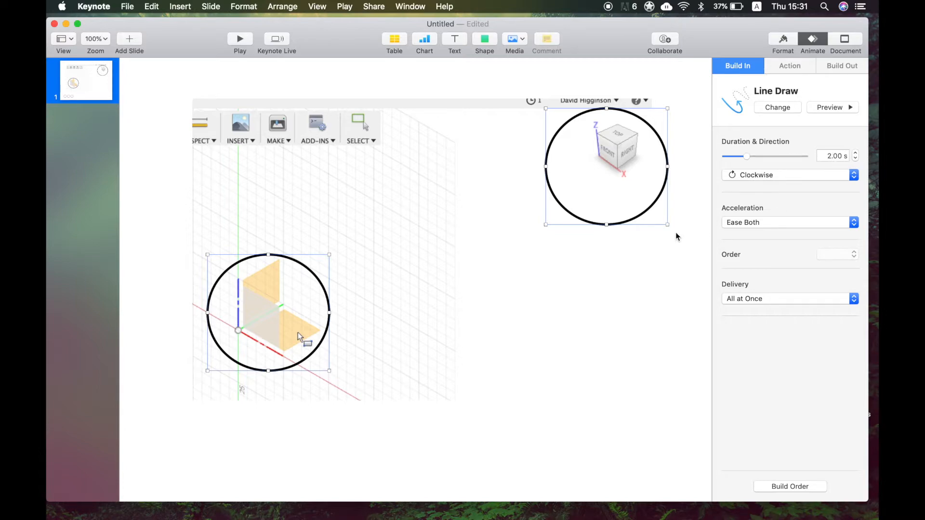
Set the second circle's Line Draw build to start With Build 1 and preview the animation
{"action": "left_click", "coordinate": [784, 487]}
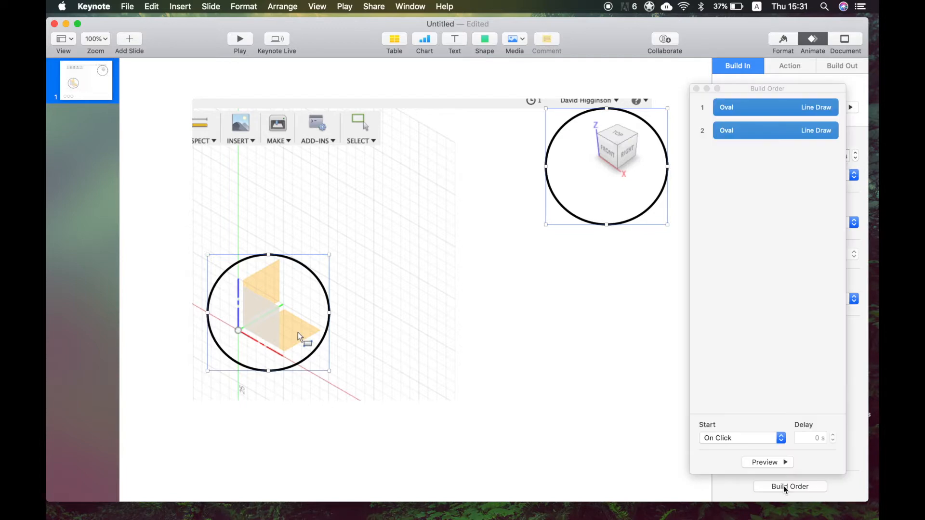
{"action": "left_click", "coordinate": [783, 118]}
{"action": "left_click", "coordinate": [783, 111]}
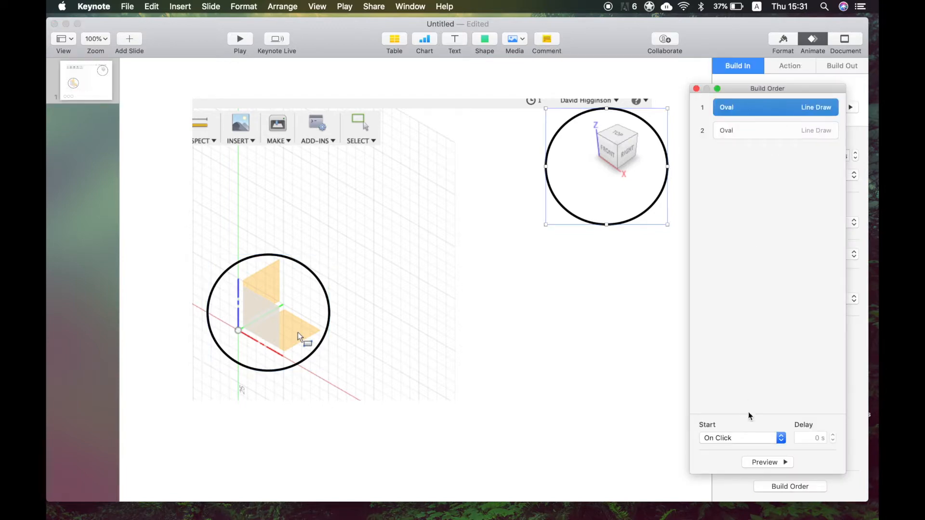
{"action": "left_click", "coordinate": [751, 438]}
{"action": "left_click", "coordinate": [763, 448]}
{"action": "left_click", "coordinate": [813, 131]}
{"action": "left_click", "coordinate": [765, 434]}
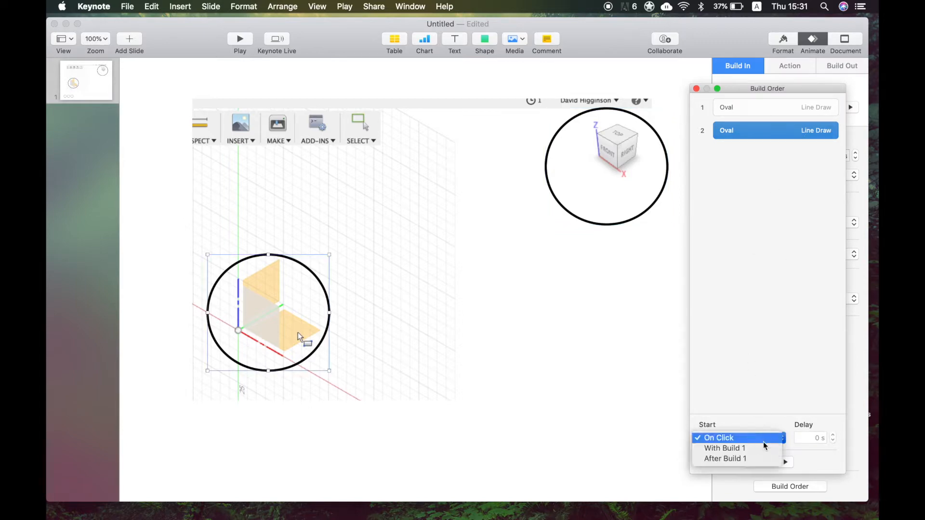
{"action": "left_click", "coordinate": [756, 452]}
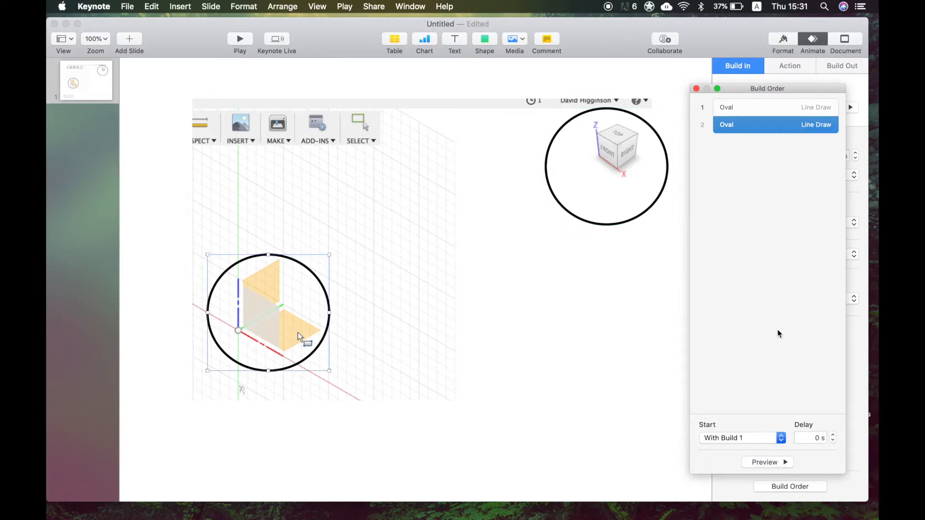
{"action": "left_click", "coordinate": [754, 462]}
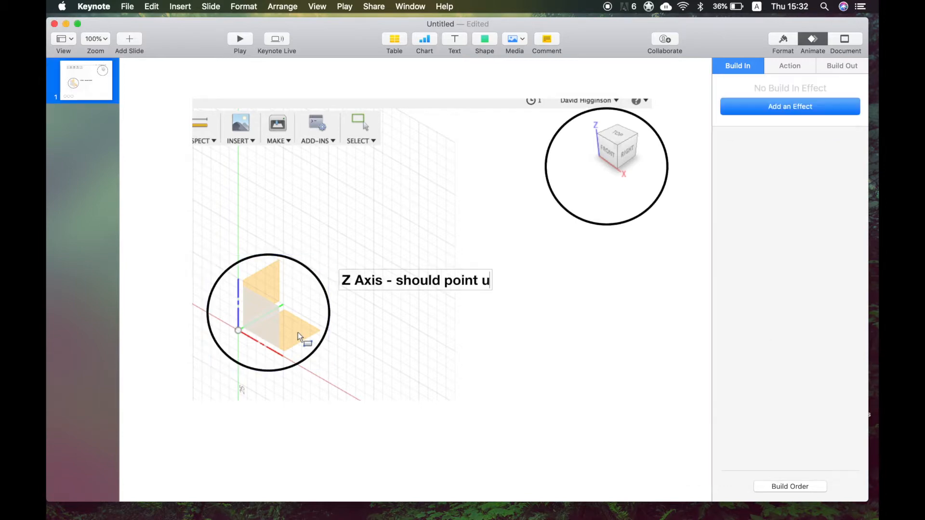
Complete the label as "Z Axis - should point upwards" and move it to the empty lower-right area of the slide
{"action": "type", "text": "pwards"}
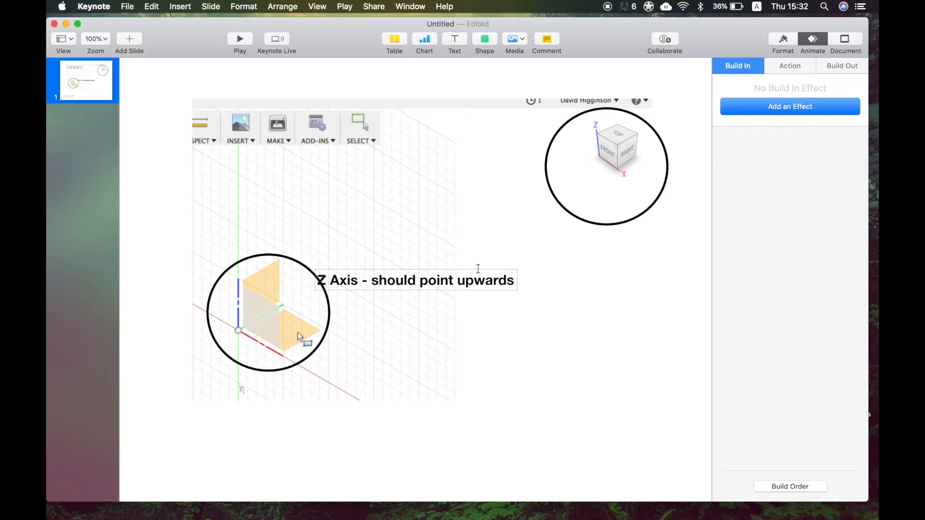
{"action": "left_click_drag", "start_coordinate": [496, 275], "coordinate": [667, 391]}
{"action": "left_click", "coordinate": [705, 309]}
Add a Pop build-in effect to the Z Axis label and check the slide's build order
{"action": "left_click", "coordinate": [659, 386]}
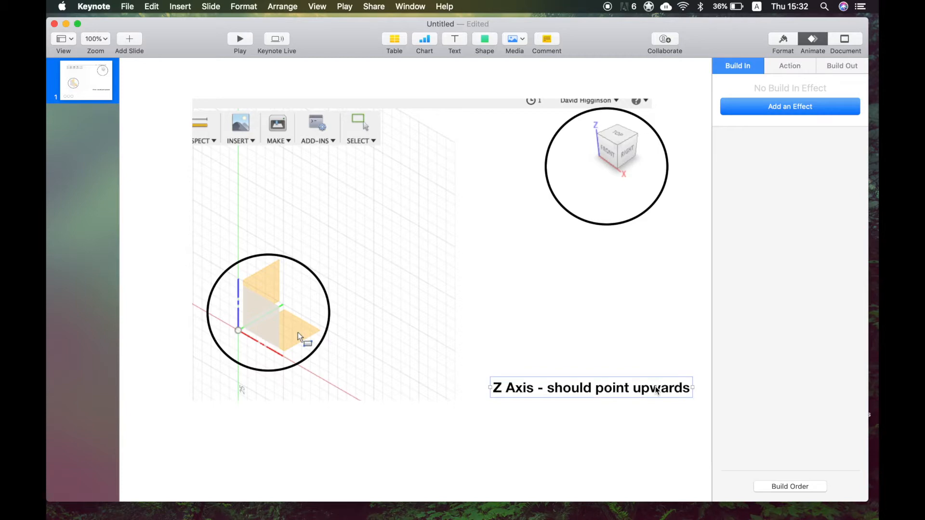
{"action": "left_click", "coordinate": [764, 108]}
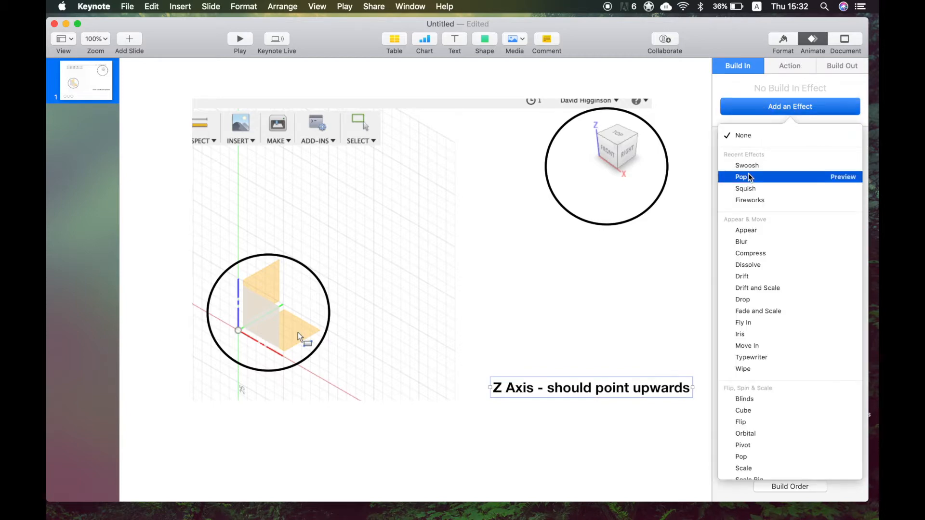
{"action": "left_click", "coordinate": [748, 175]}
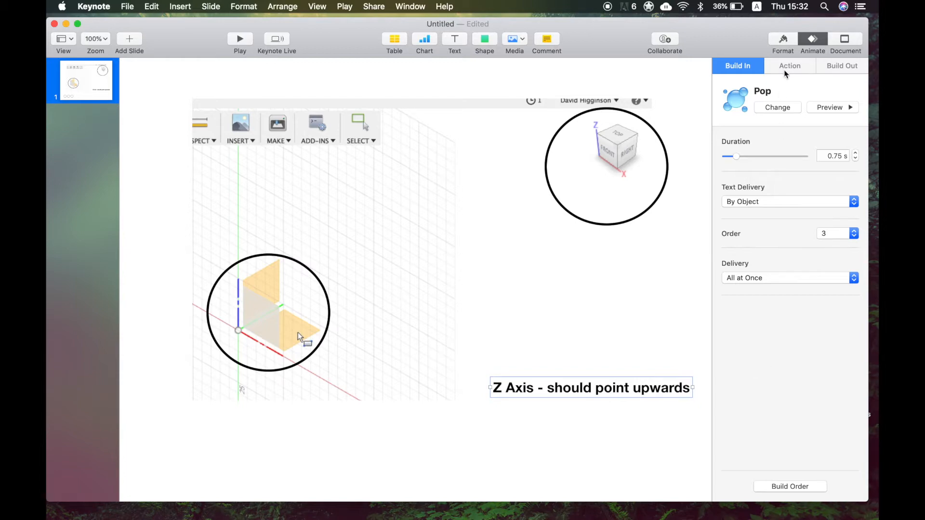
{"action": "left_click", "coordinate": [776, 486]}
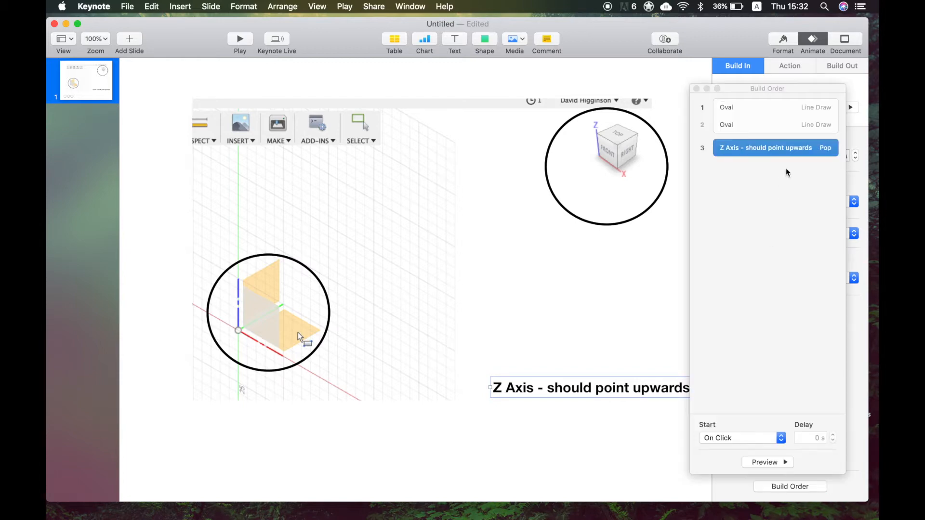
Set up a self-playing QuickTime export with 0 seconds between slides, 0 seconds between builds and 1080p format
{"action": "left_click", "coordinate": [128, 6]}
{"action": "mouse_move", "coordinate": [159, 126]}
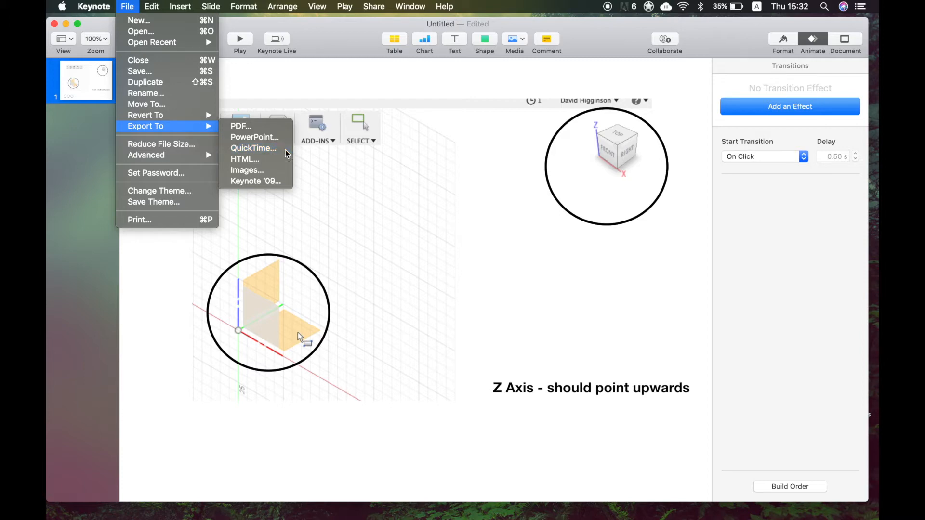
{"action": "left_click", "coordinate": [287, 151]}
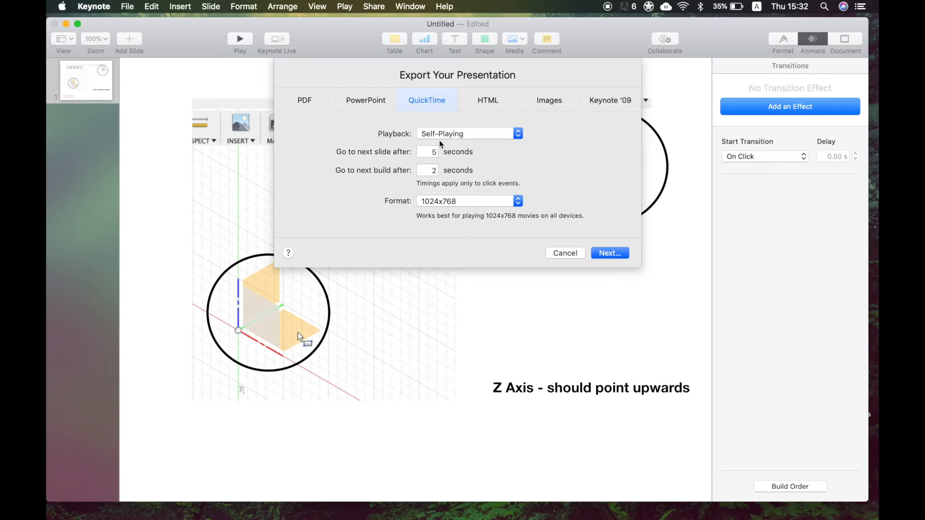
{"action": "double_click", "coordinate": [433, 152]}
{"action": "left_click", "coordinate": [426, 173]}
{"action": "left_click", "coordinate": [499, 200]}
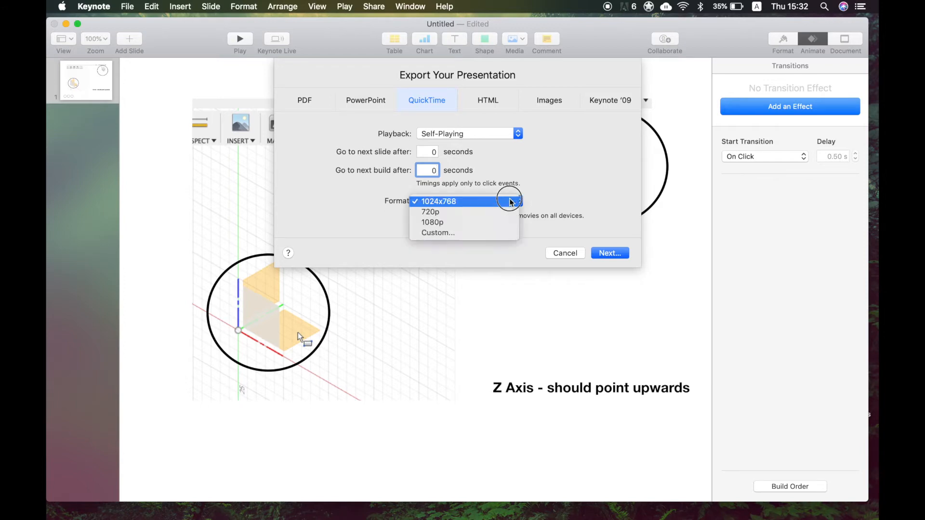
{"action": "left_click", "coordinate": [485, 223]}
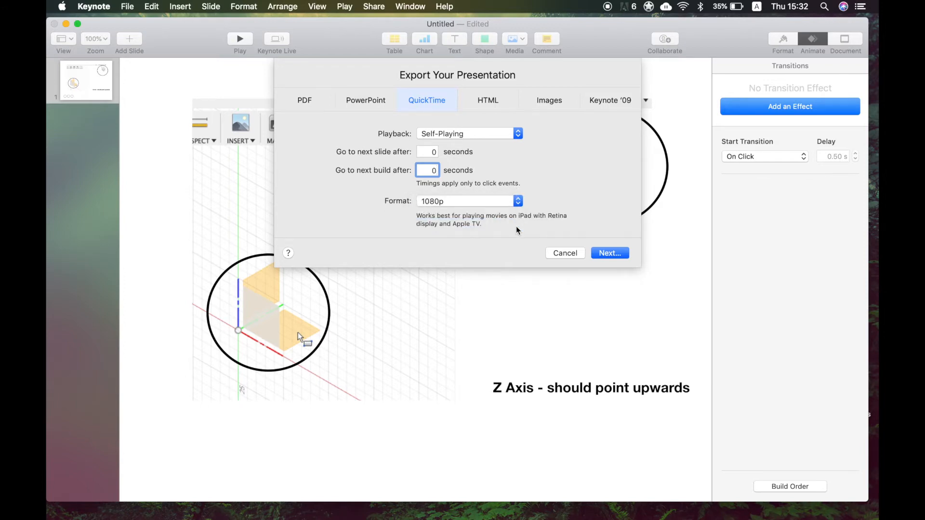
Export the movie to the Desktop with the name Fusion Keynote Animation
{"action": "left_click", "coordinate": [620, 257]}
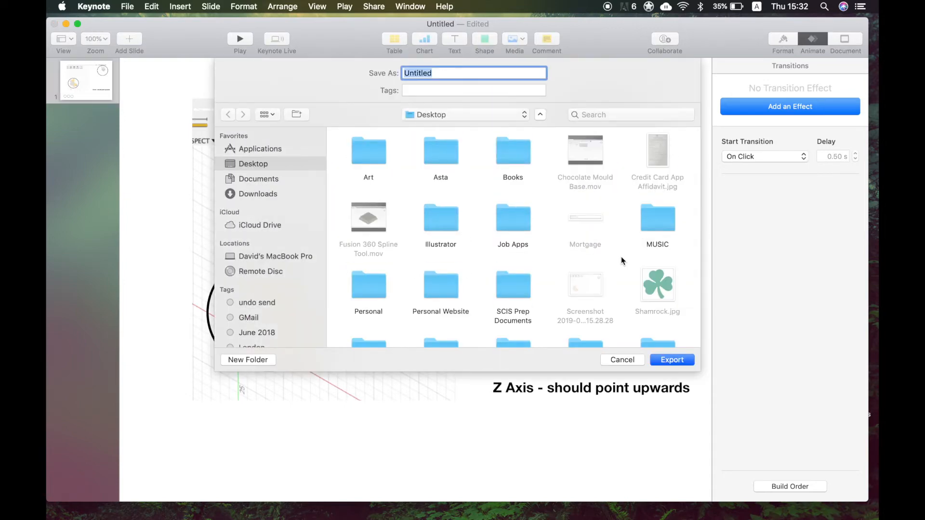
{"action": "type", "text": "Fusion Keynote Animation"}
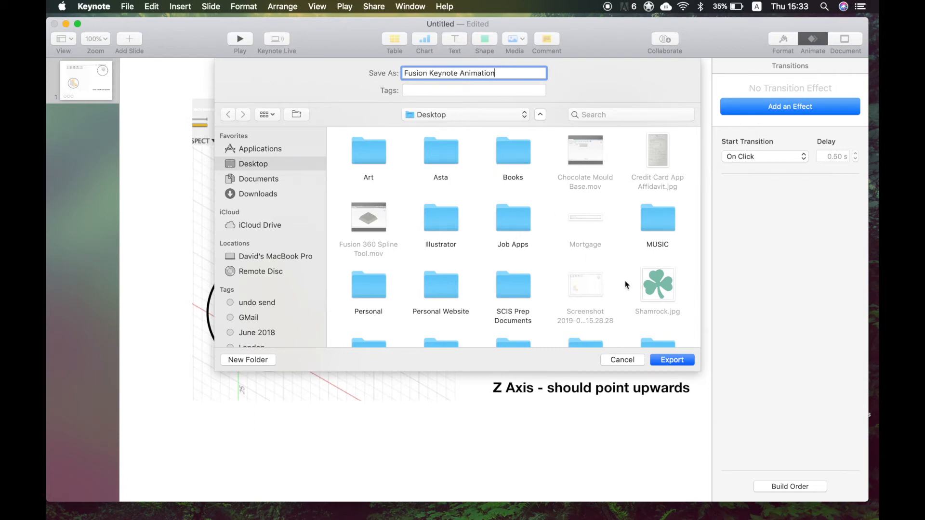
{"action": "left_click", "coordinate": [663, 360]}
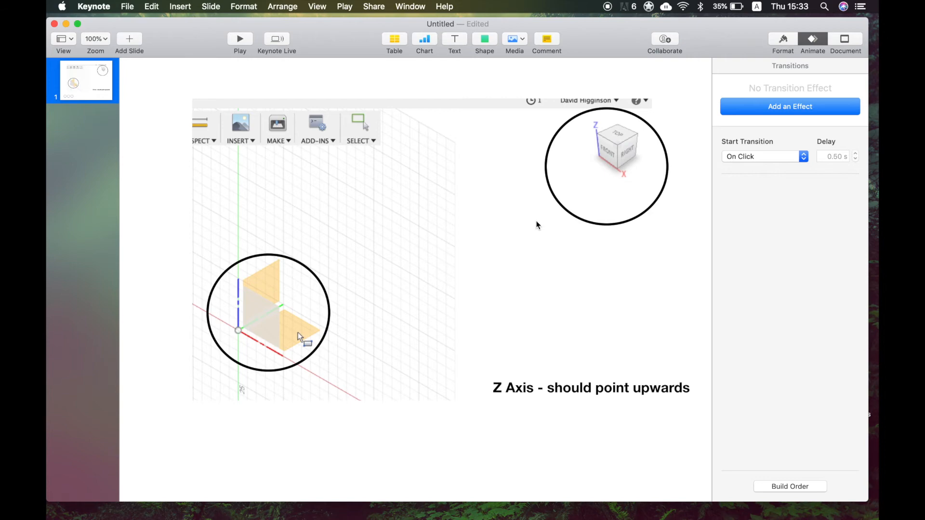
Switch to the Design iMovie Tutorials project in iMovie and split the timeline clip at the 0:20 playhead position
{"action": "key", "text": "ctrl+Up"}
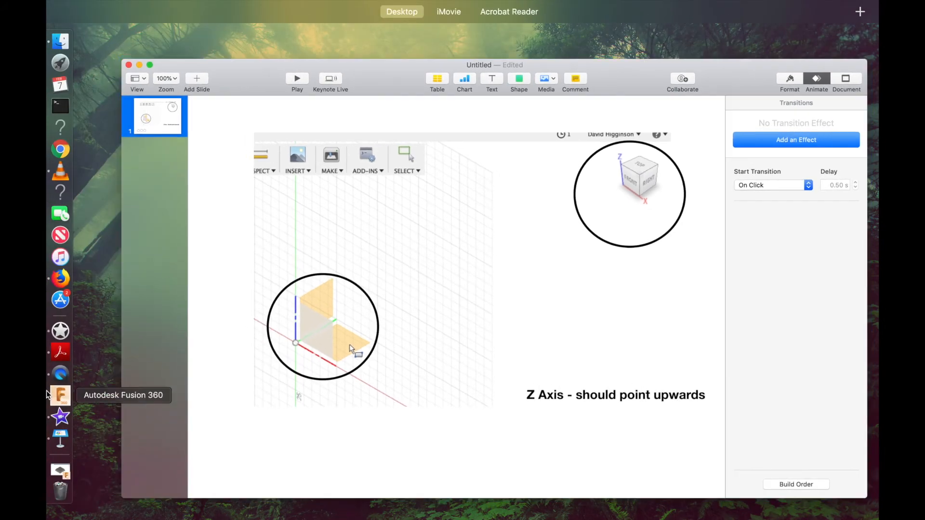
{"action": "left_click", "coordinate": [61, 417]}
{"action": "left_click", "coordinate": [305, 161]}
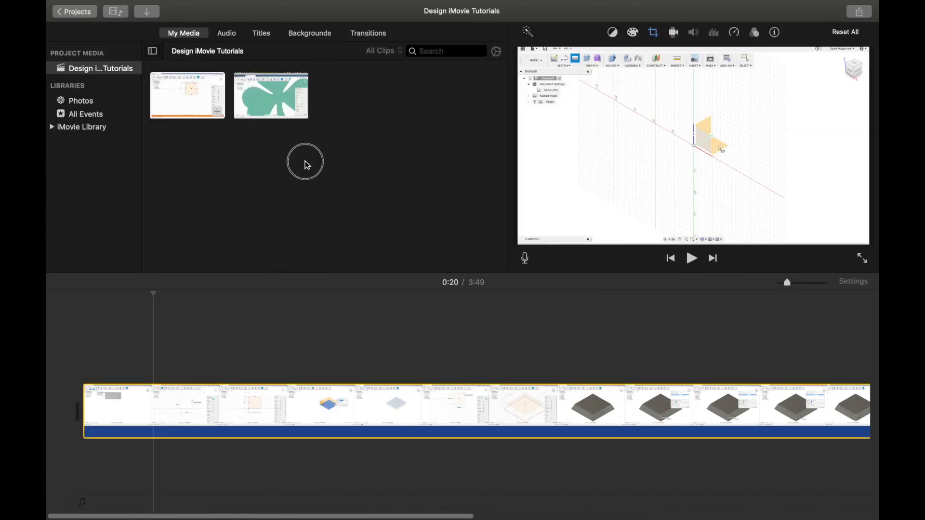
{"action": "left_click", "coordinate": [153, 370]}
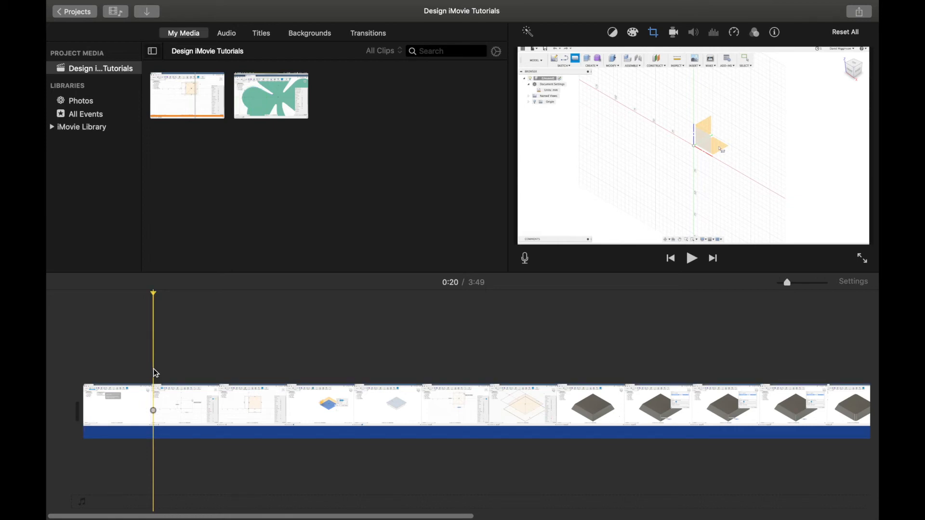
{"action": "key", "text": "super+b"}
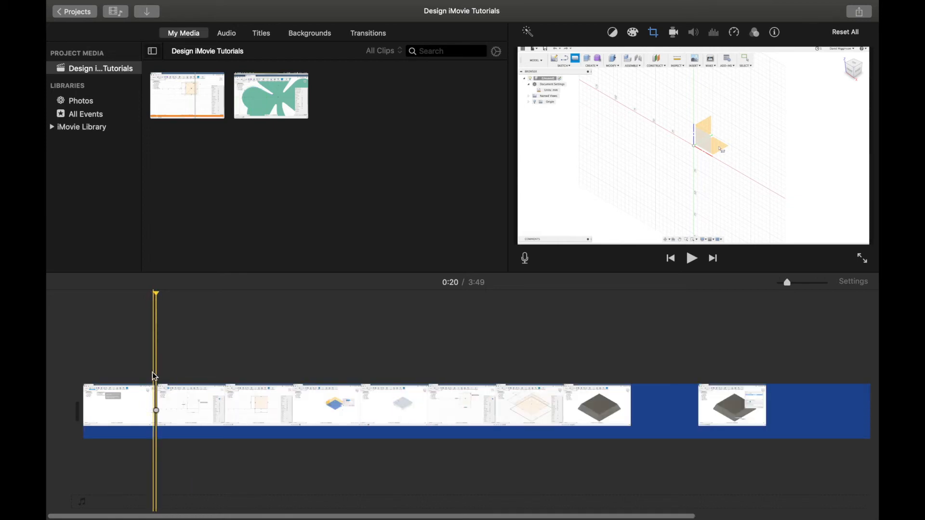
Sort the Desktop files by newest creation date and import Fusion Keynote Animation into the project media
{"action": "left_click", "coordinate": [150, 12]}
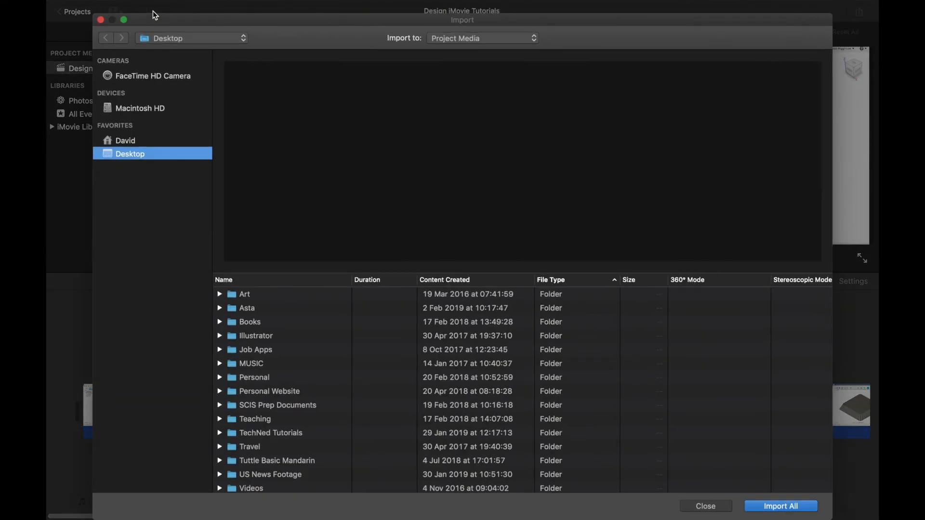
{"action": "left_click", "coordinate": [499, 283]}
{"action": "left_click", "coordinate": [501, 283]}
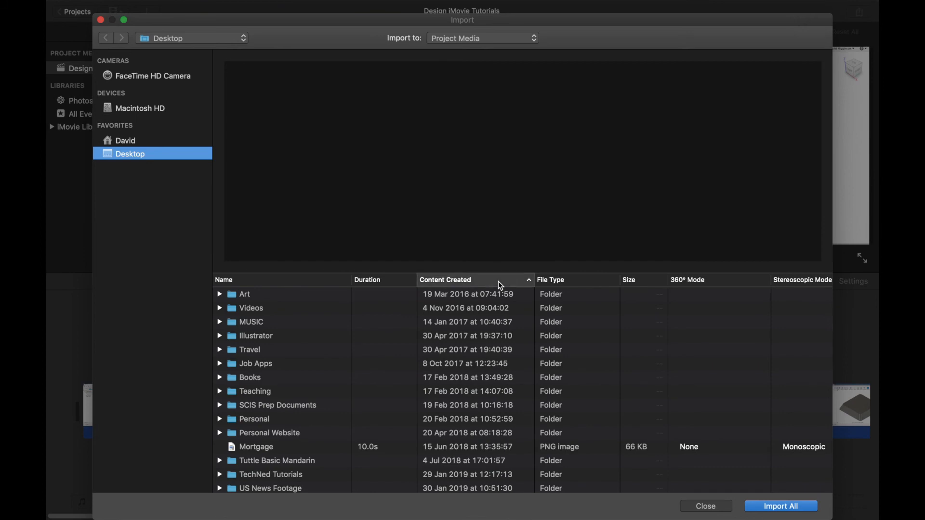
{"action": "left_click", "coordinate": [336, 296]}
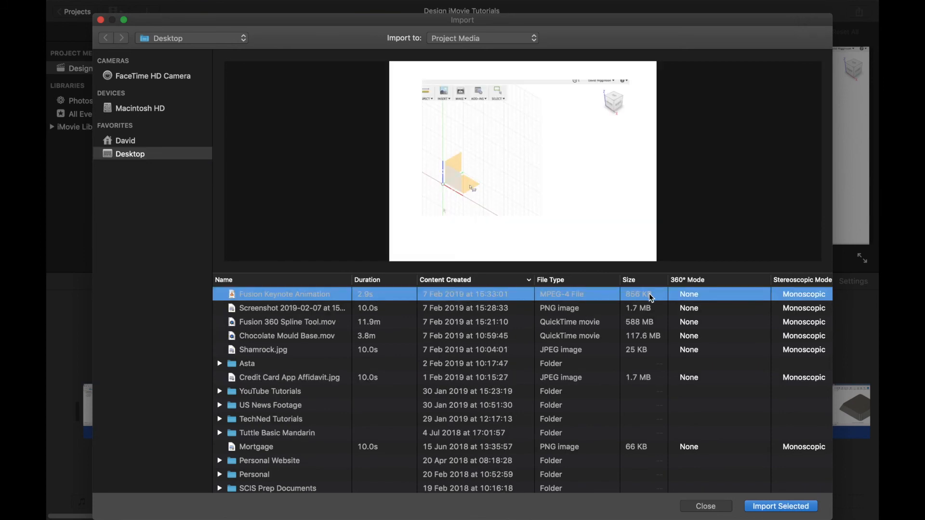
{"action": "left_click", "coordinate": [774, 502]}
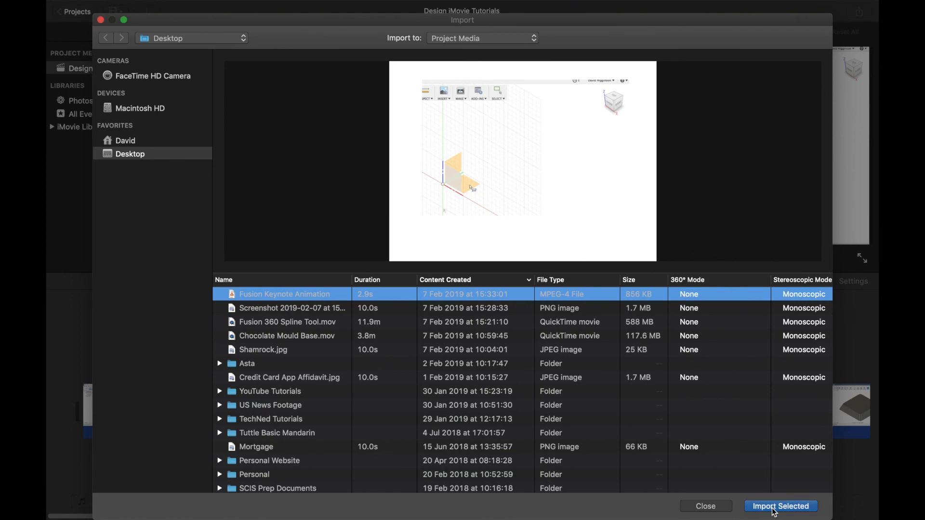
Insert the Fusion Keynote Animation clip between the two parts of the split clip and play back that section
{"action": "left_click_drag", "start_coordinate": [347, 120], "coordinate": [134, 404]}
{"action": "left_click", "coordinate": [141, 401]}
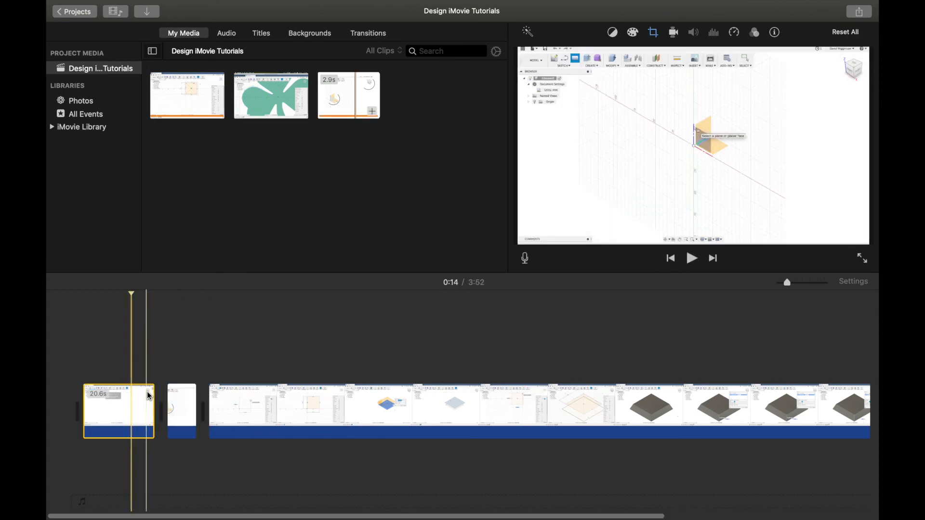
{"action": "left_click", "coordinate": [151, 384]}
{"action": "key", "text": "space"}
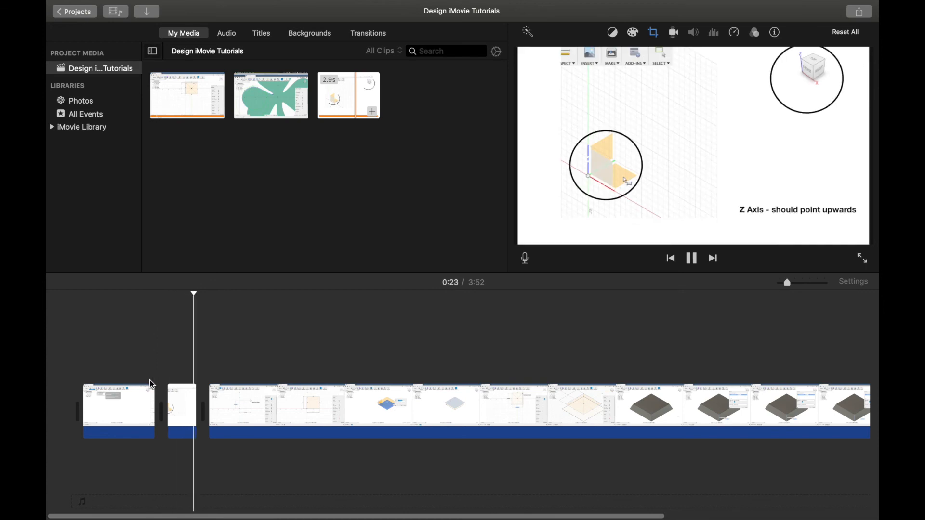
{"action": "key", "text": "space"}
Select the inserted animation clip in the timeline and open its cropping options
{"action": "left_click", "coordinate": [179, 406]}
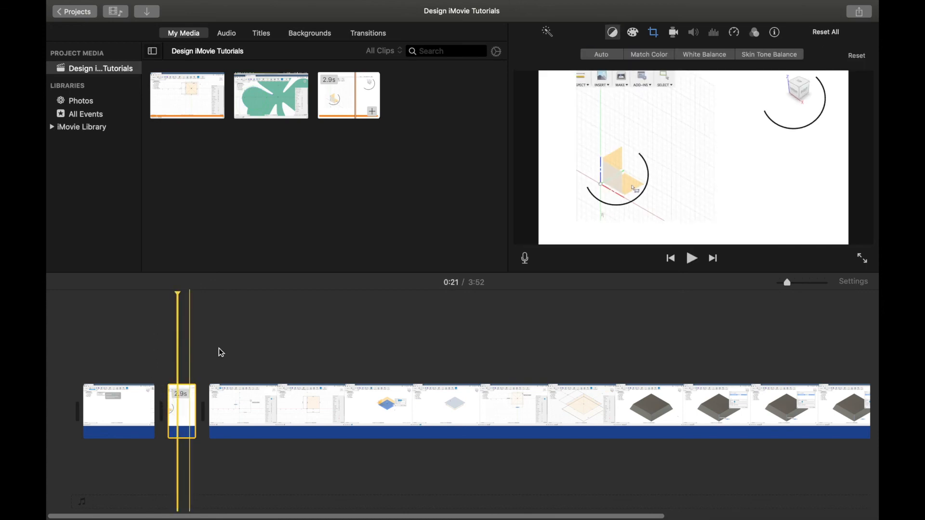
{"action": "left_click", "coordinate": [654, 32]}
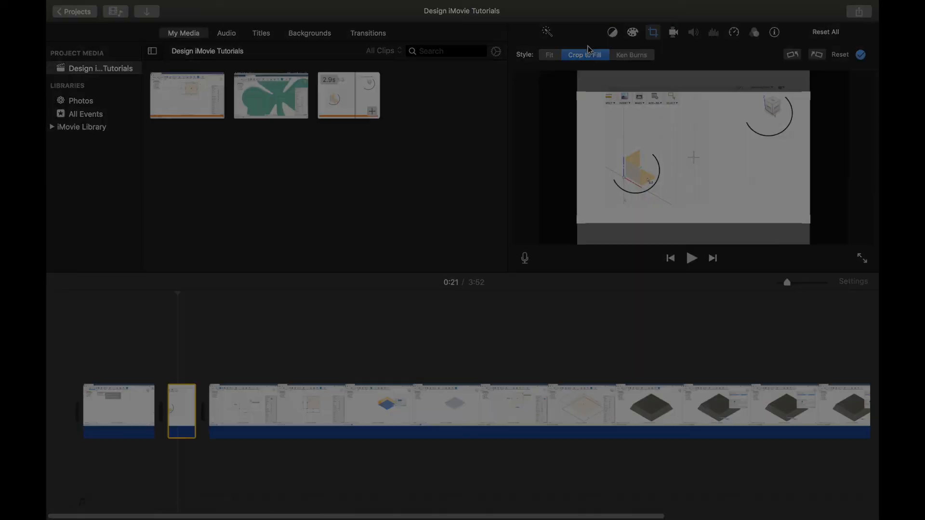